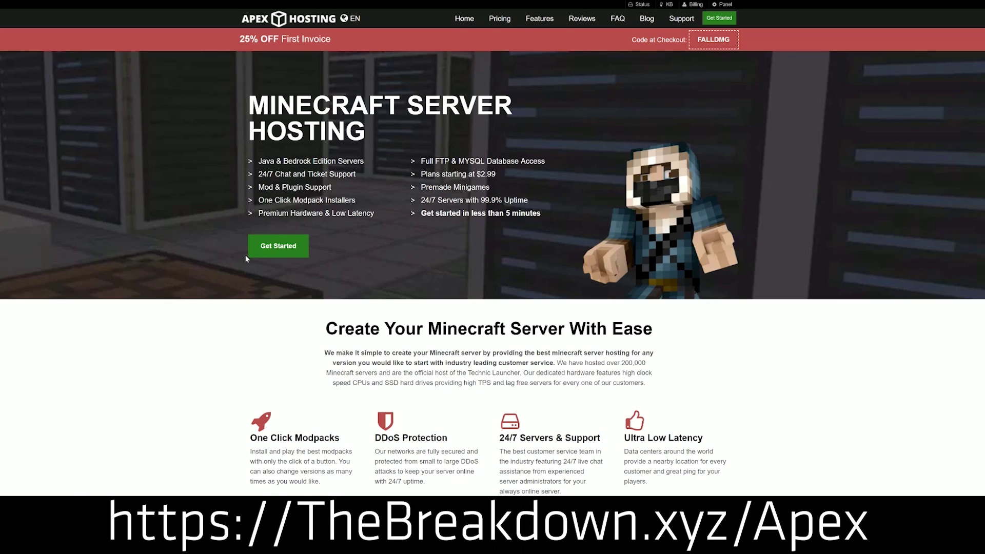
Highlight the One Click Modpacks, Automated Backups and Instant Setup feature text.
scroll(377, 221, "down", 4)
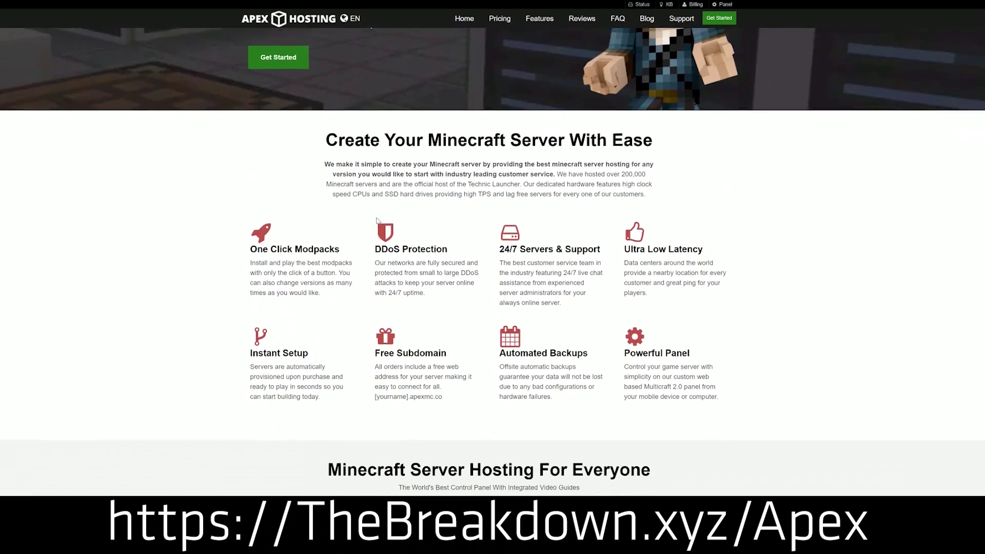
left_click_drag(247, 231, 603, 234)
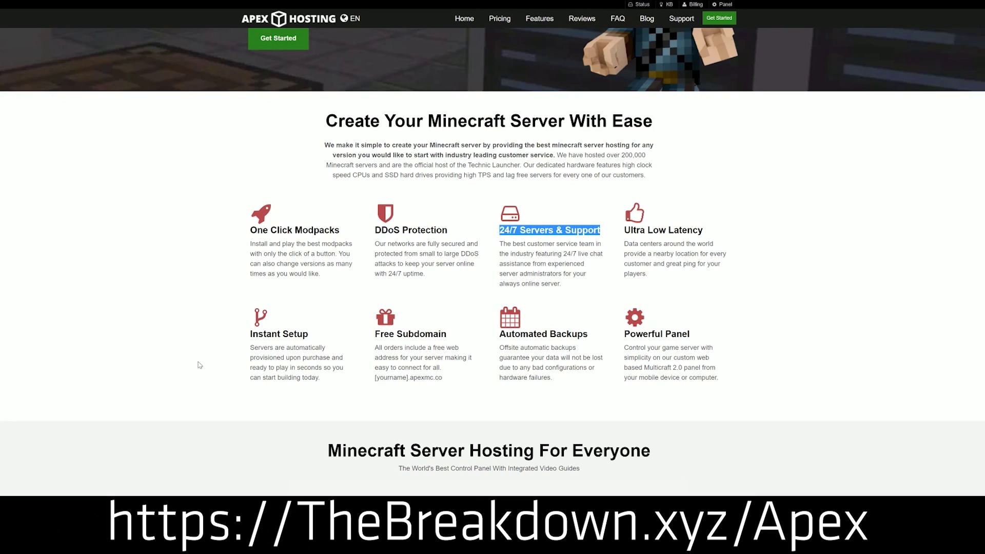
left_click_drag(499, 335, 606, 382)
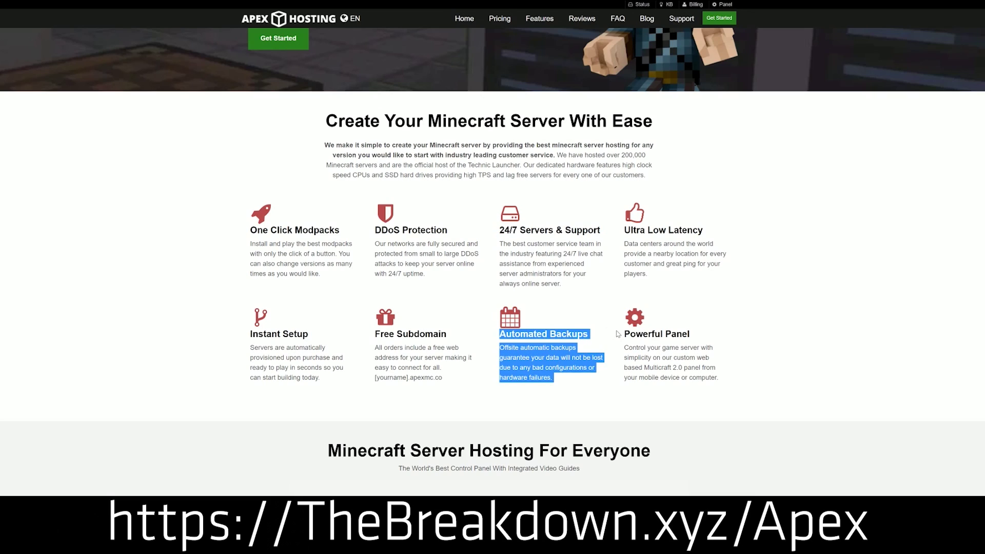
left_click(465, 337)
left_click_drag(327, 379, 249, 334)
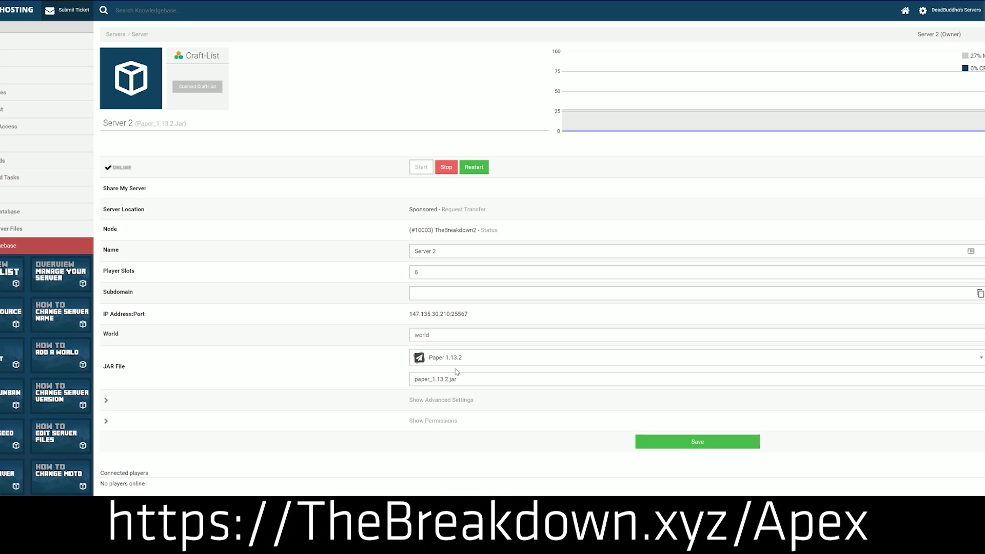
Choose Minecraft 1.15 from the server's JAR File version list.
left_click(462, 362)
scroll(458, 436, "down", 4)
scroll(458, 441, "up", 6)
scroll(458, 431, "down", 1)
scroll(458, 429, "up", 2)
scroll(458, 426, "down", 1)
scroll(458, 431, "up", 4)
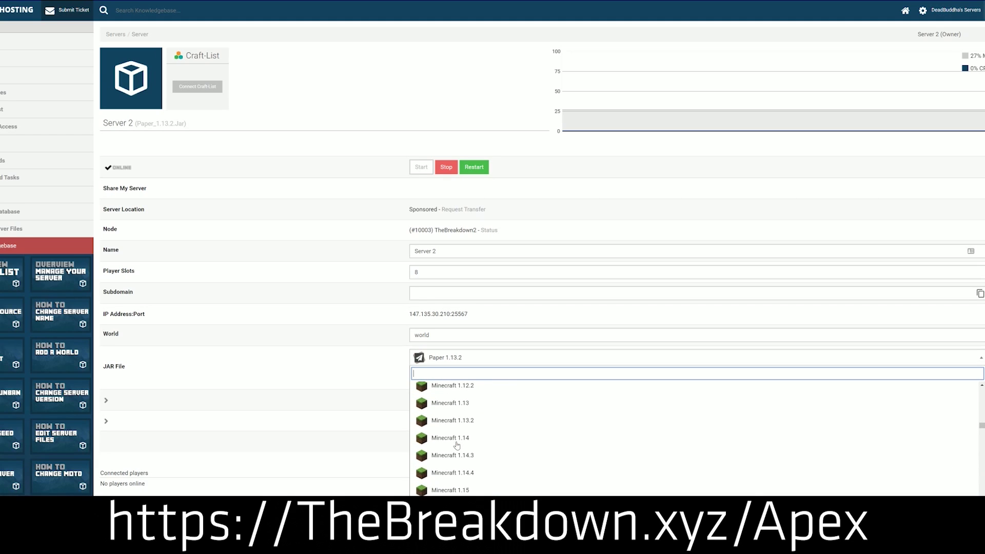
scroll(458, 445, "down", 1)
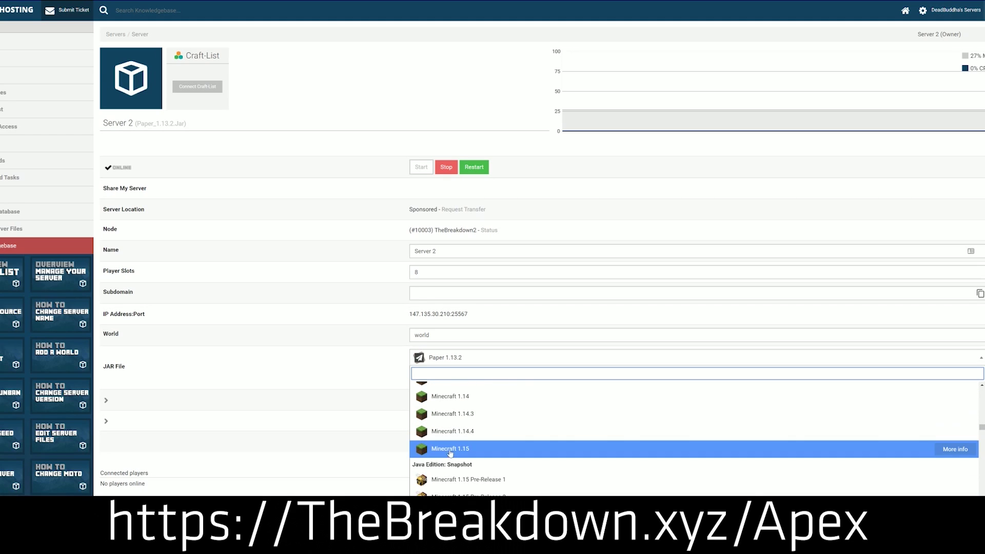
left_click(507, 452)
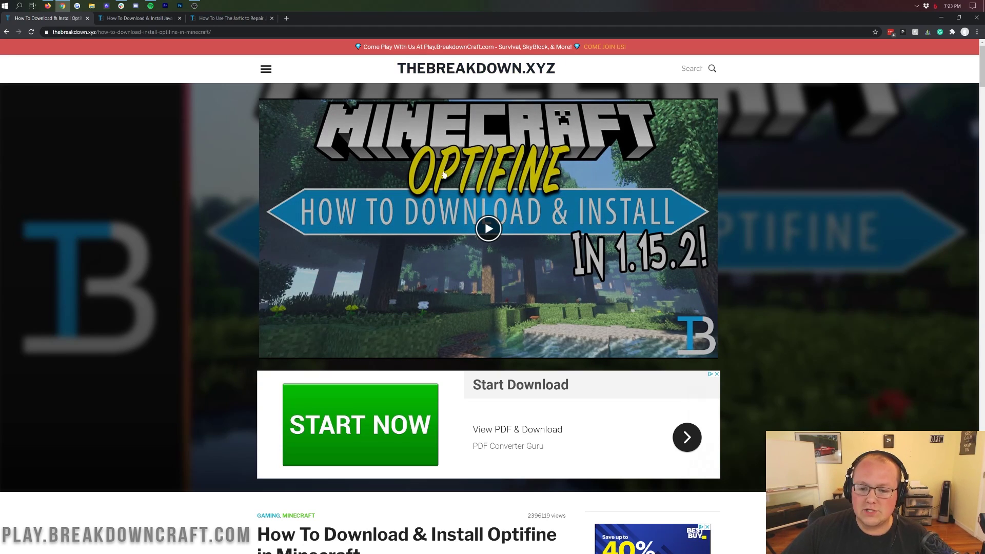
Open optifine.net/downloads in a new tab from the guide's Download Optifine button.
scroll(380, 193, "down", 8)
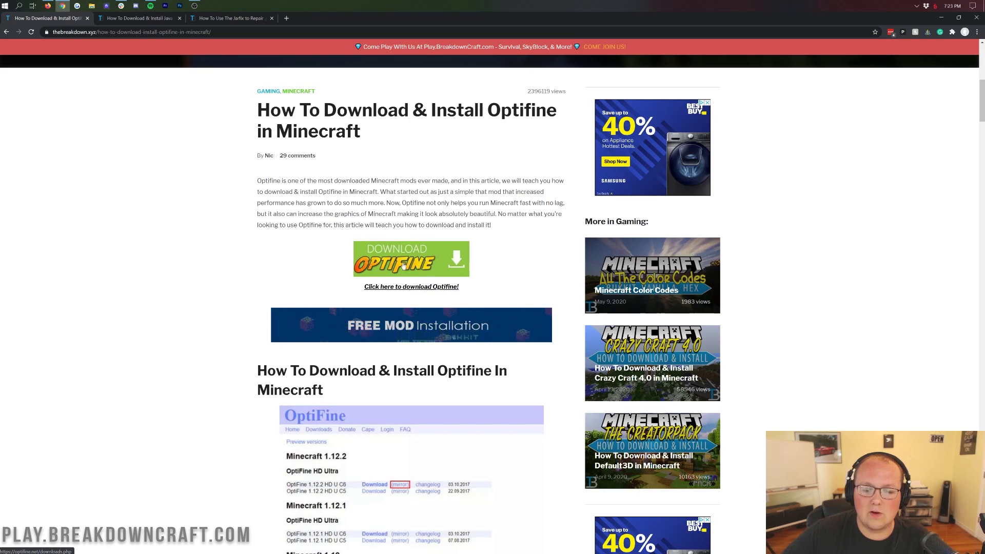
left_click(388, 259)
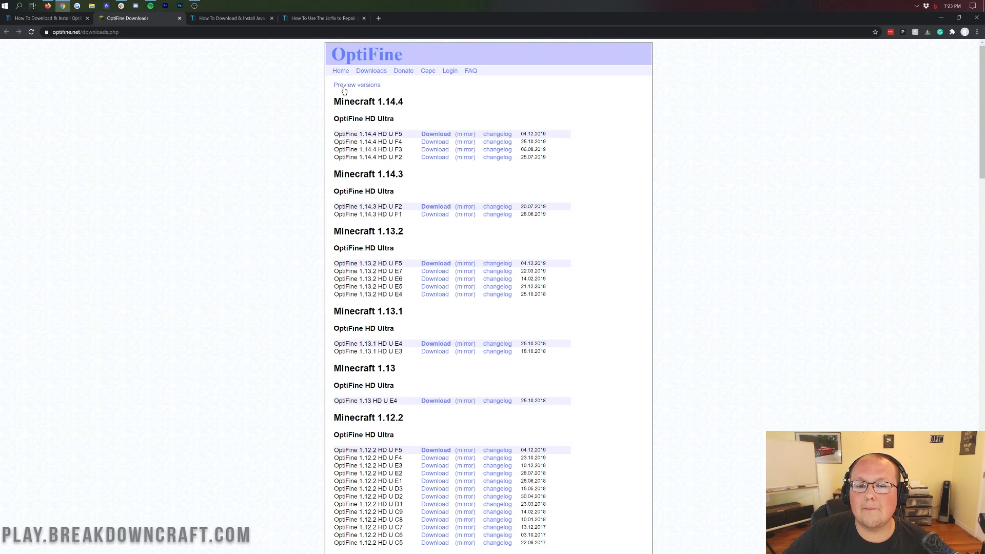
Toggle the preview builds list and highlight the Minecraft 1.14.4 heading.
left_click(369, 90)
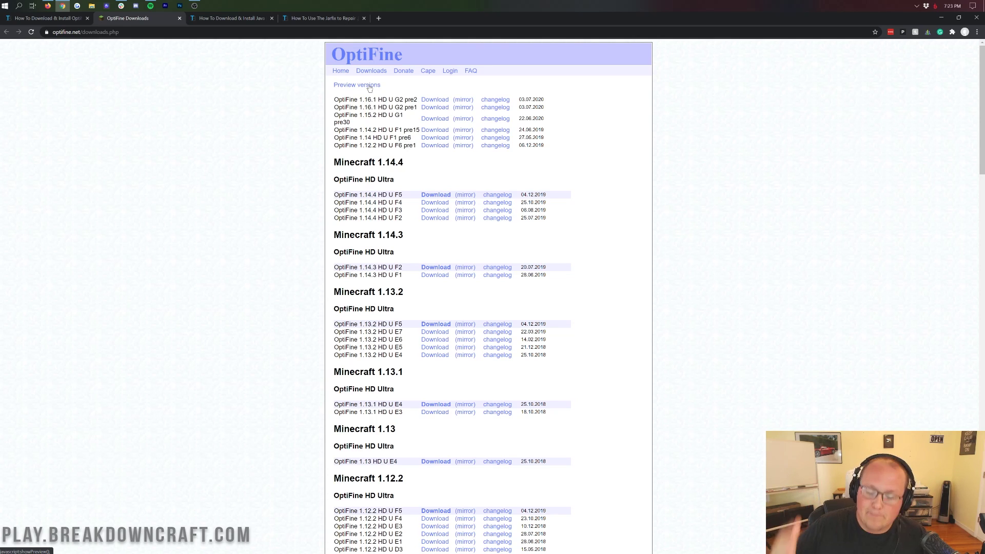
left_click(370, 88)
left_click_drag(415, 104, 324, 109)
left_click(336, 114)
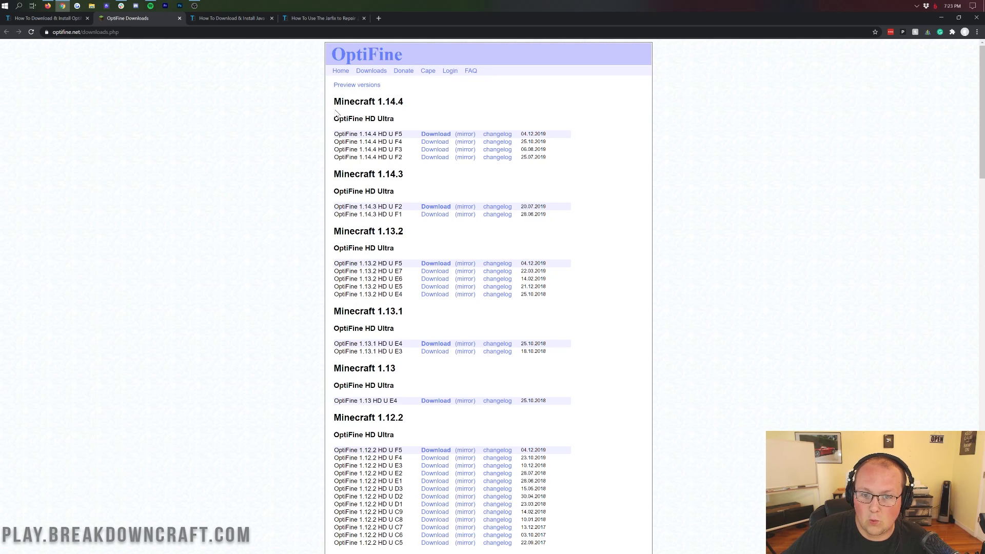
scroll(364, 218, "down", 2)
scroll(383, 308, "up", 2)
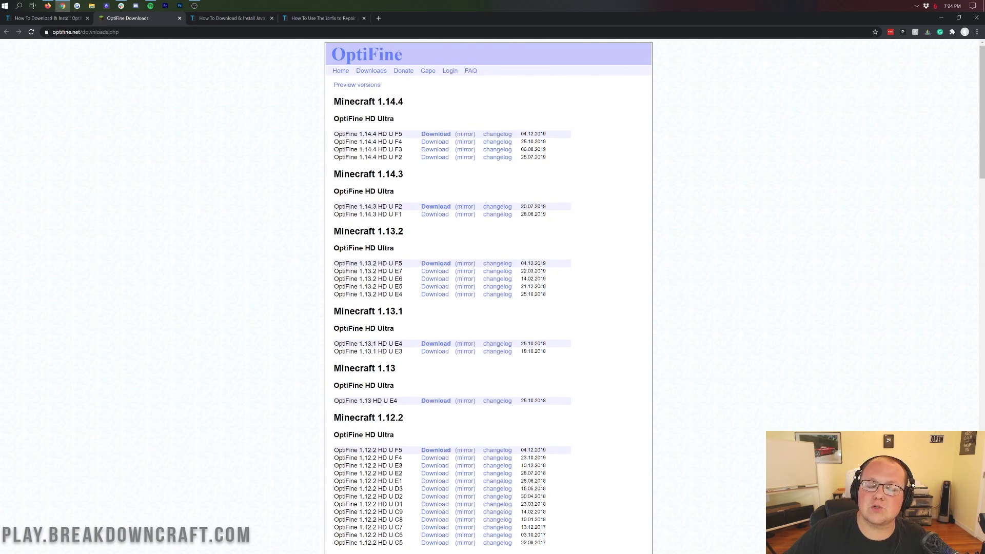
left_click_drag(405, 102, 377, 102)
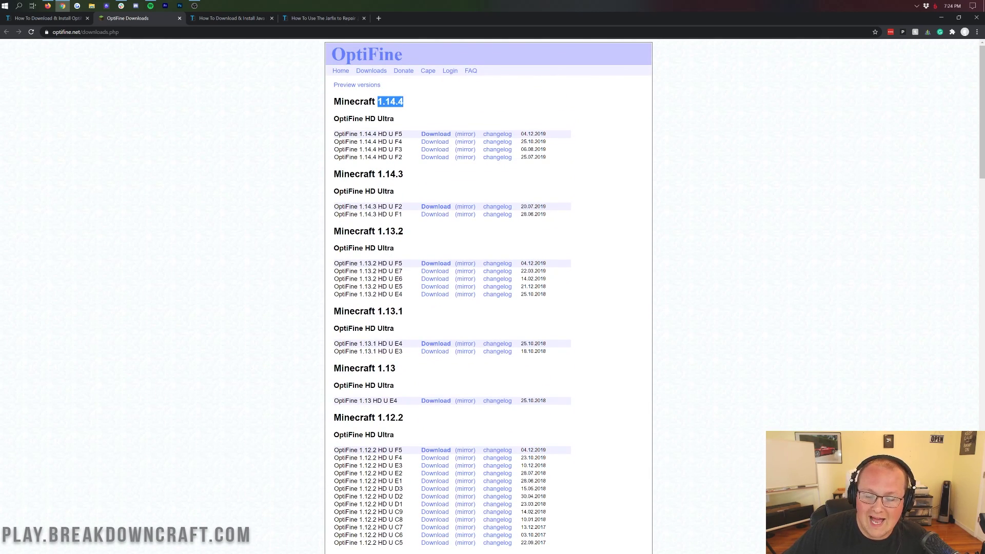
triple_click(440, 108)
left_click(440, 108)
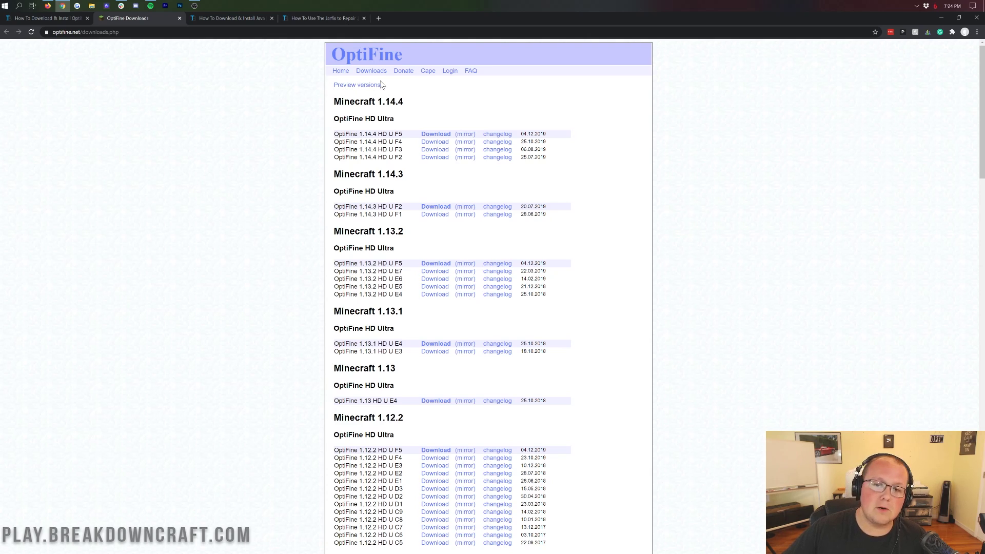
Expand Preview versions and open the mirror for OptiFine 1.16.1 HD U G2 pre2.
left_click(344, 86)
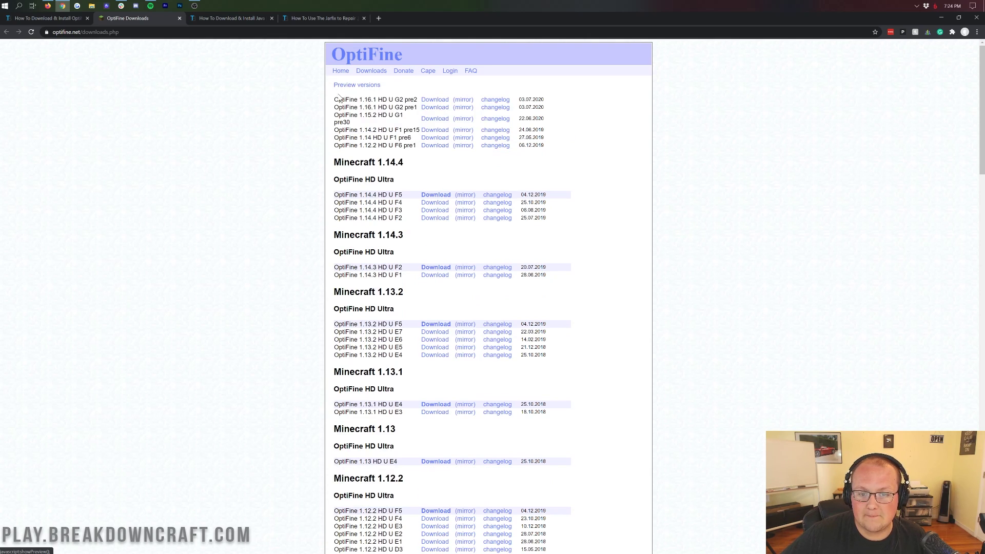
left_click_drag(334, 100, 376, 100)
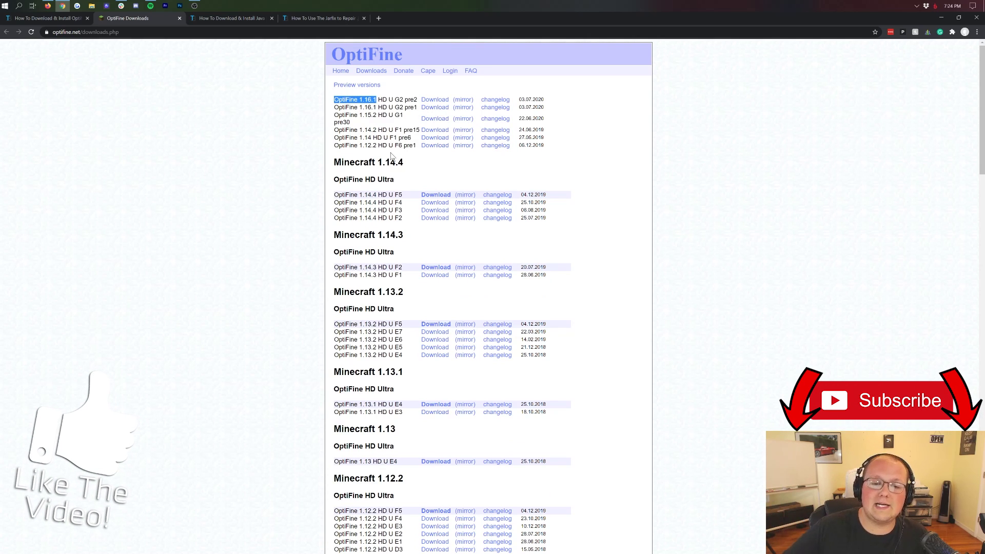
left_click(355, 100)
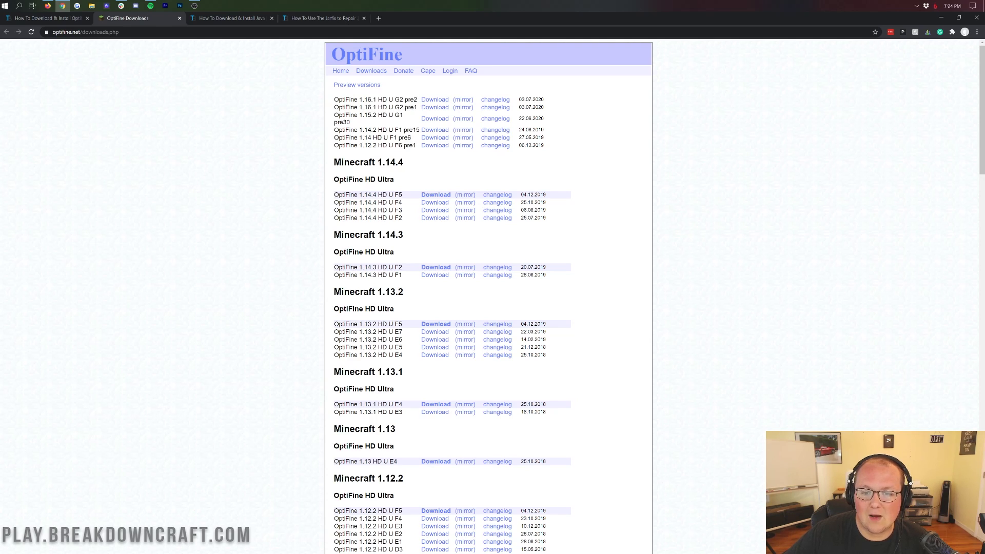
left_click(463, 100)
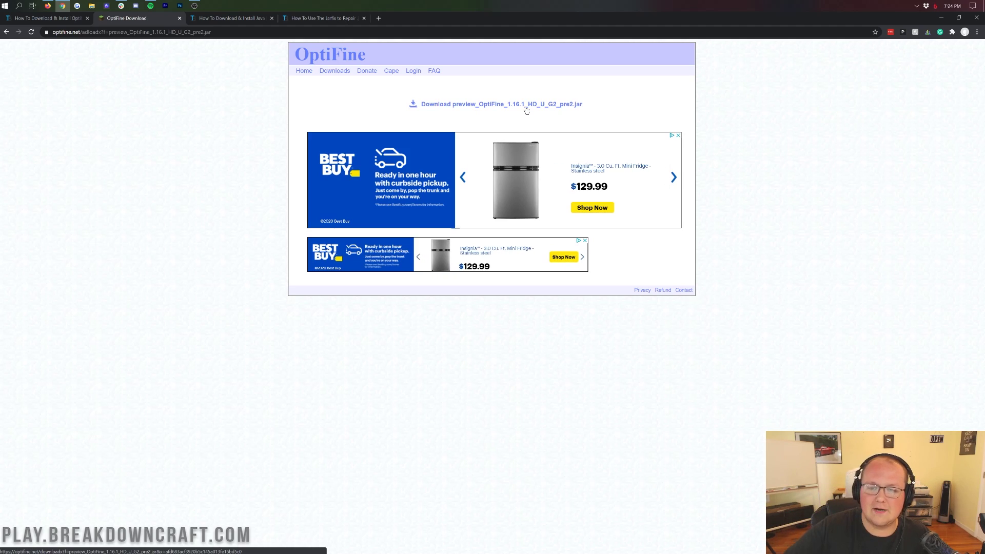
Download the OptiFine 1.16.1 preview jar, keep it past the warning, and return to downloads.
left_click(490, 106)
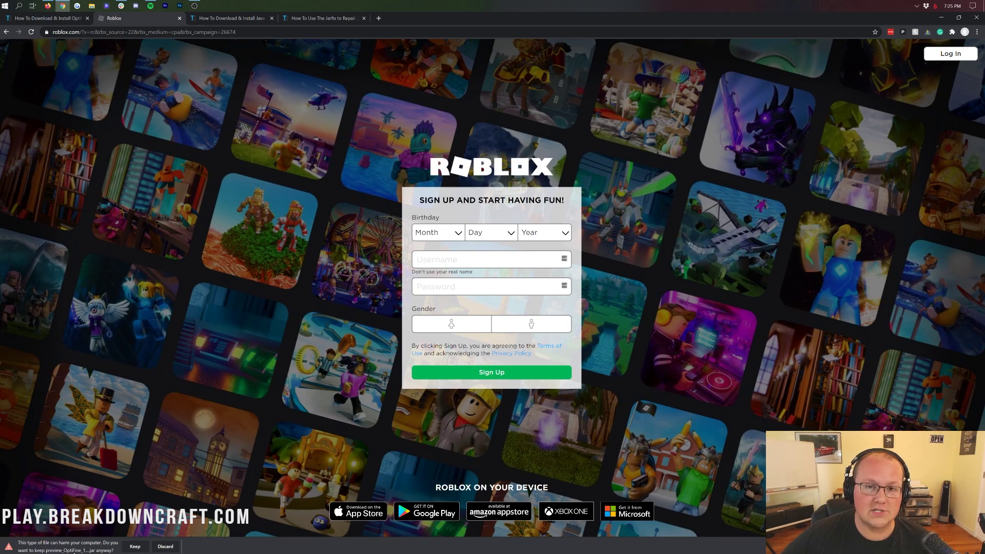
left_click(135, 547)
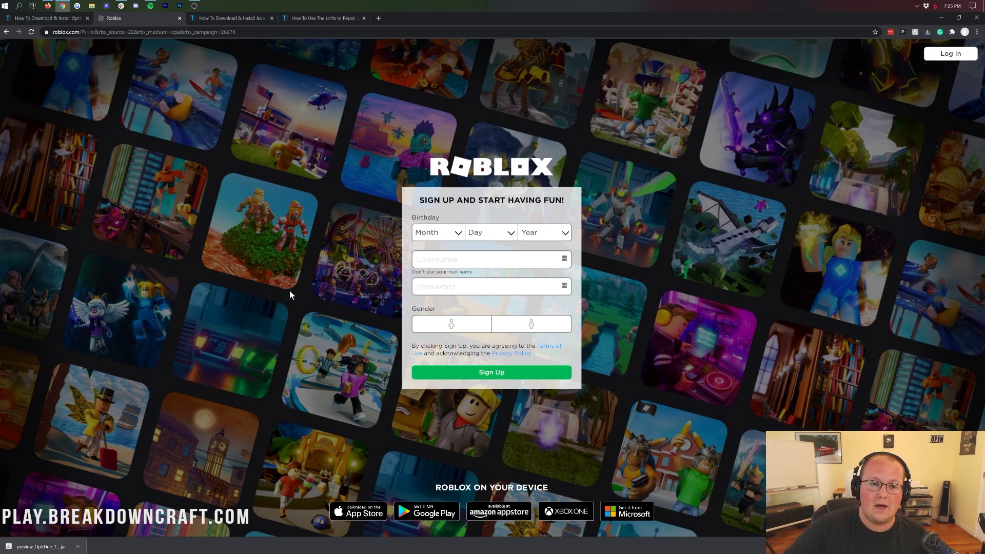
key("alt+Left")
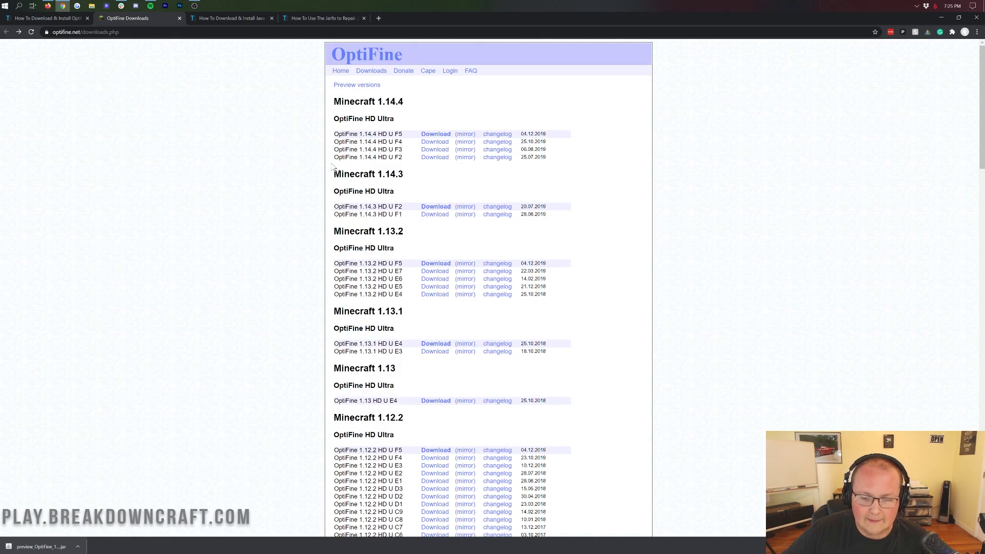
Reopen the OptiFine 1.16.1 HD U G2 pre2 mirror page, then minimize Chrome.
left_click_drag(333, 101, 405, 104)
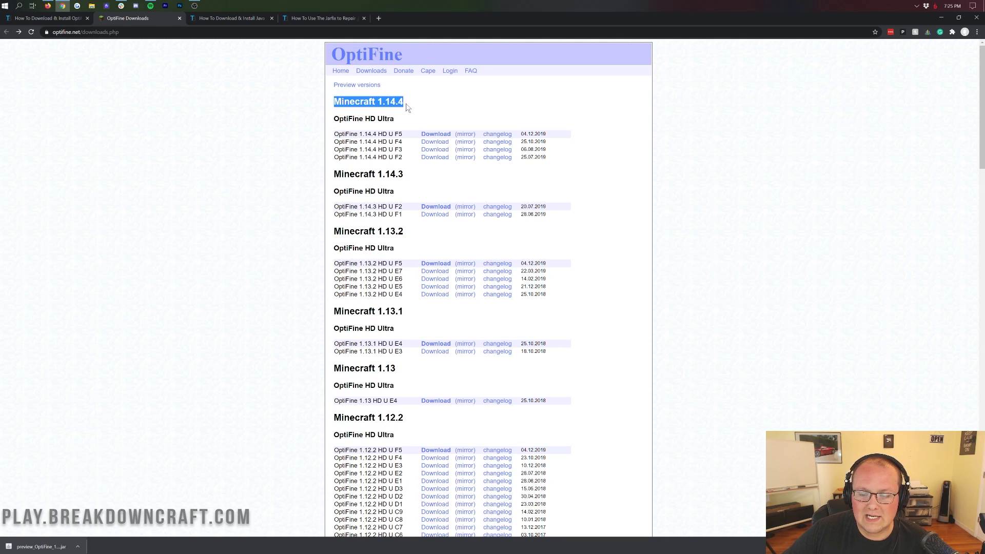
left_click(405, 105)
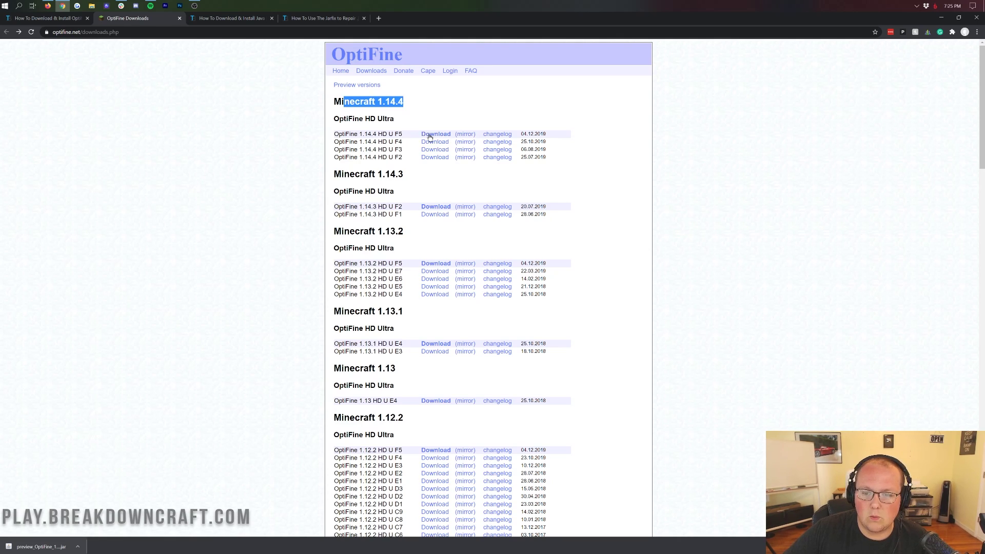
left_click(385, 98)
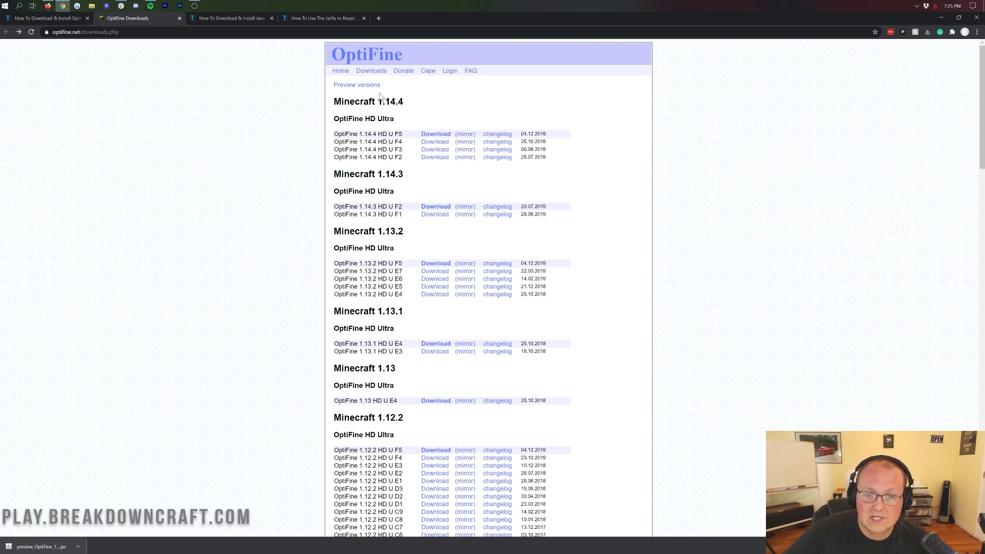
left_click(370, 86)
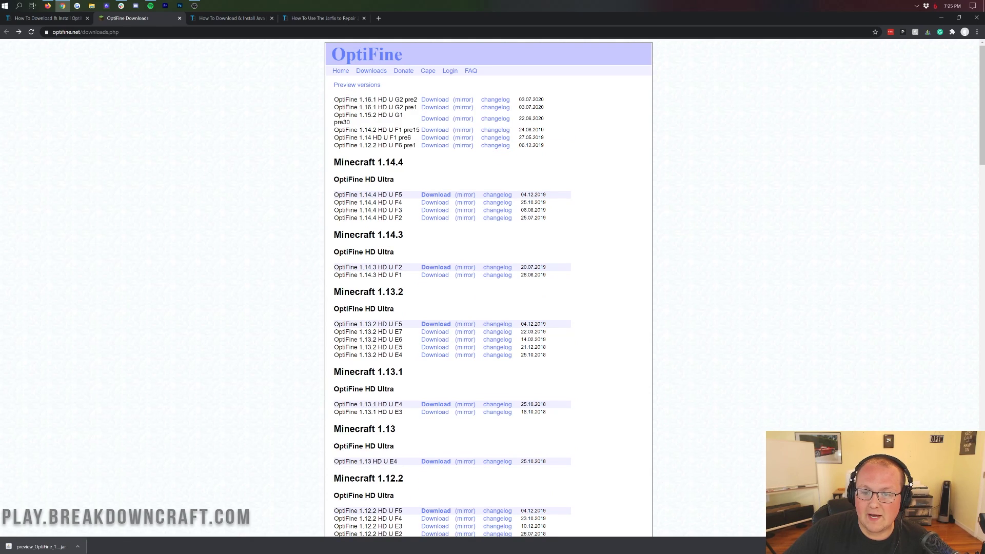
left_click(463, 100)
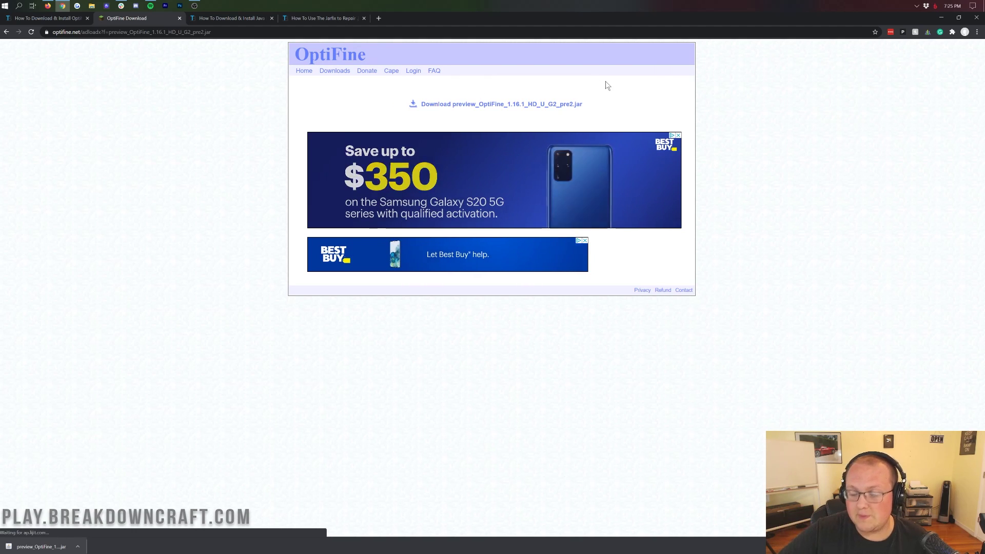
left_click(942, 18)
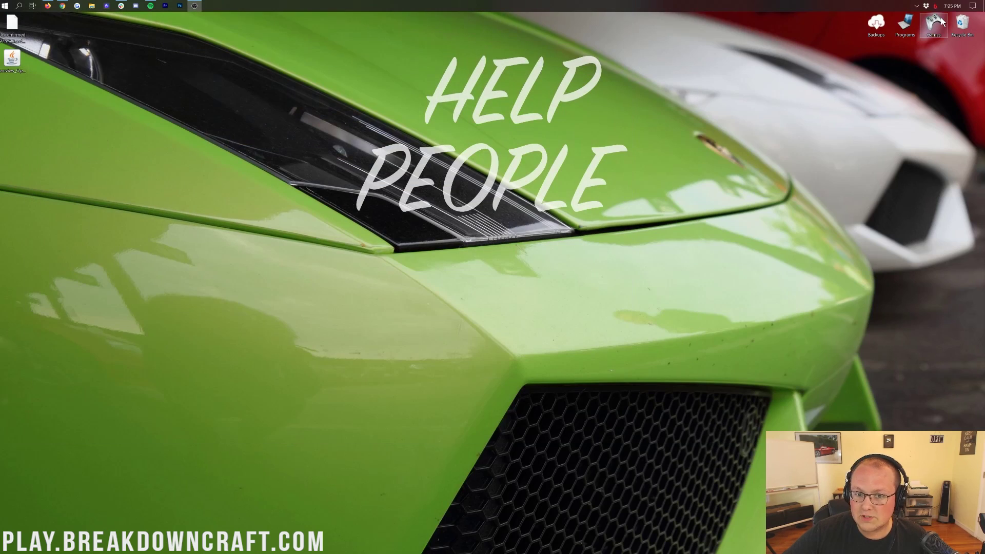
Discard the unconfirmed download file and place the Java .jar near the desktop's top centre.
left_click_drag(13, 61, 142, 104)
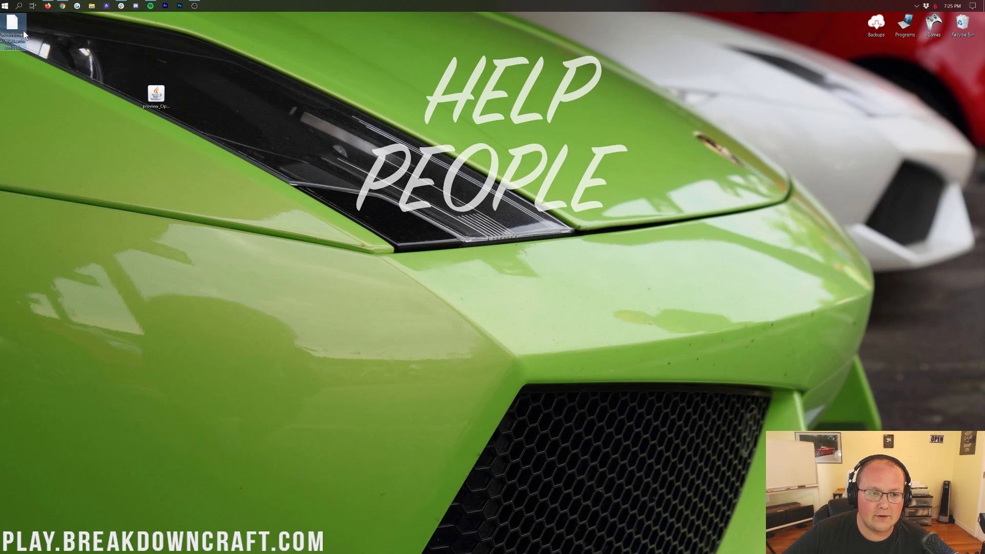
left_click_drag(12, 26, 631, 354)
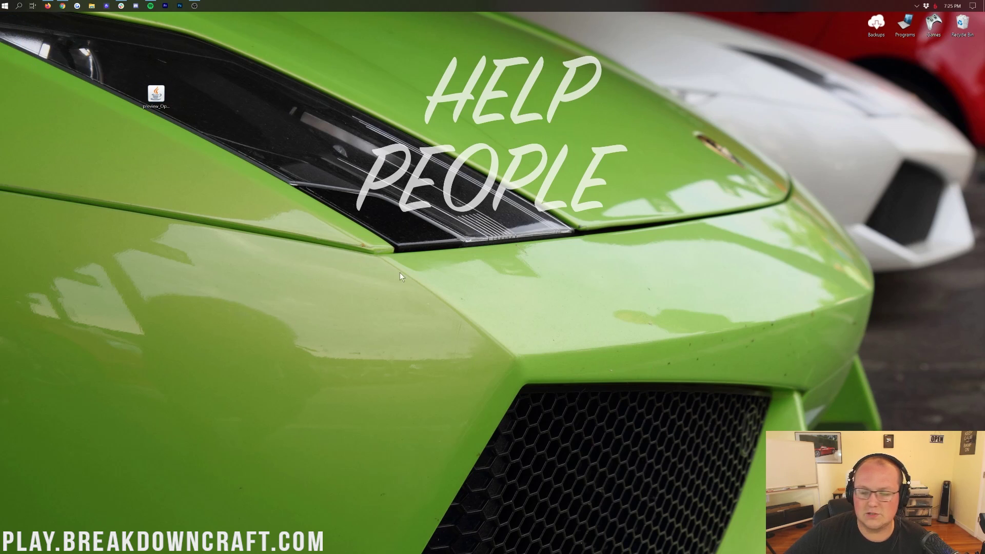
left_click(156, 93)
left_click_drag(209, 79, 364, 104)
left_click_drag(160, 118, 305, 82)
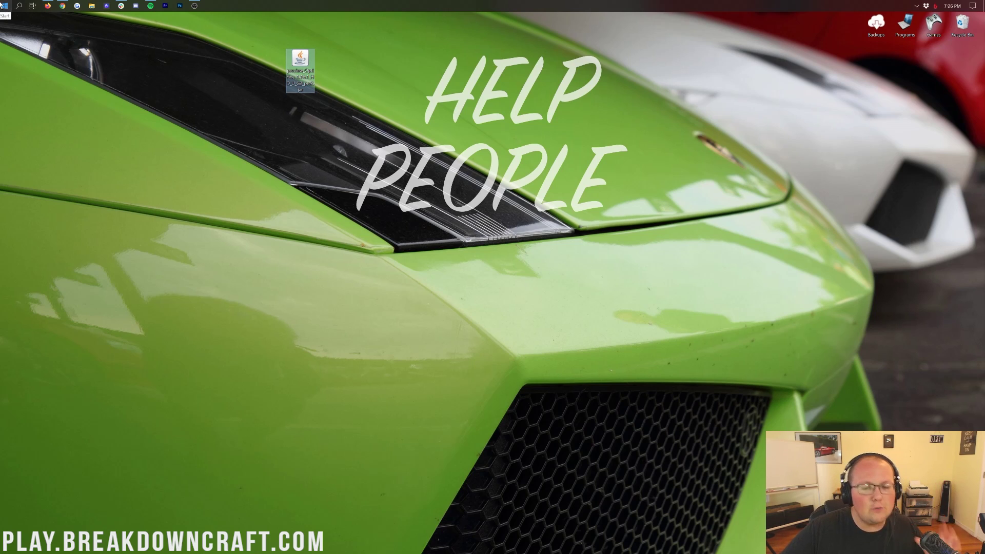
left_click(5, 6)
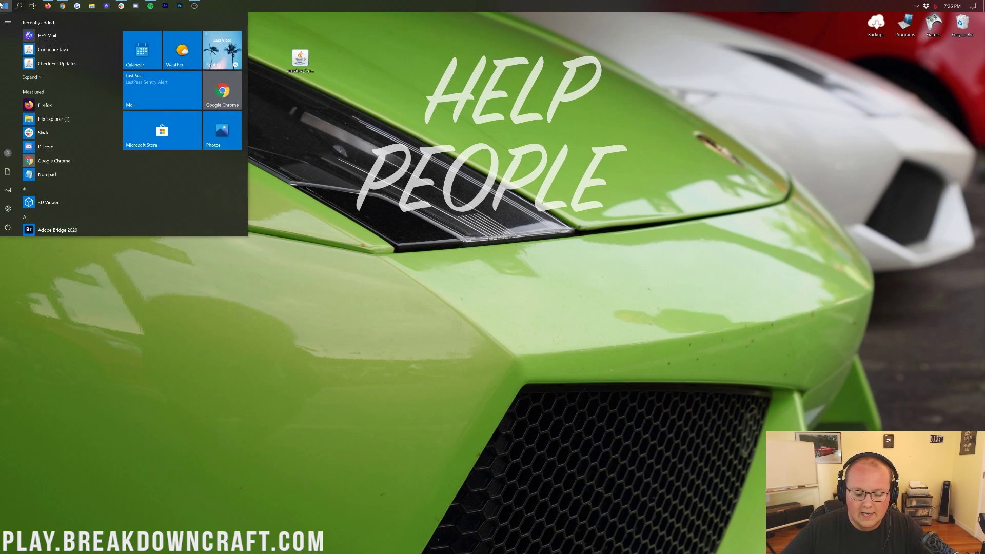
Search 'downl', open the Downloads folder, and drag the OptiFine jar onto the desktop.
type("downl")
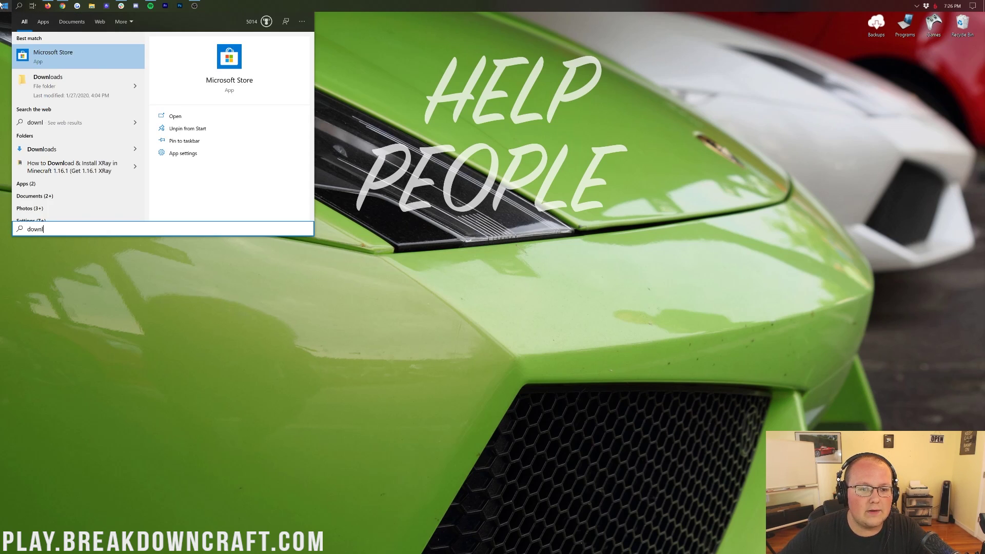
left_click(55, 87)
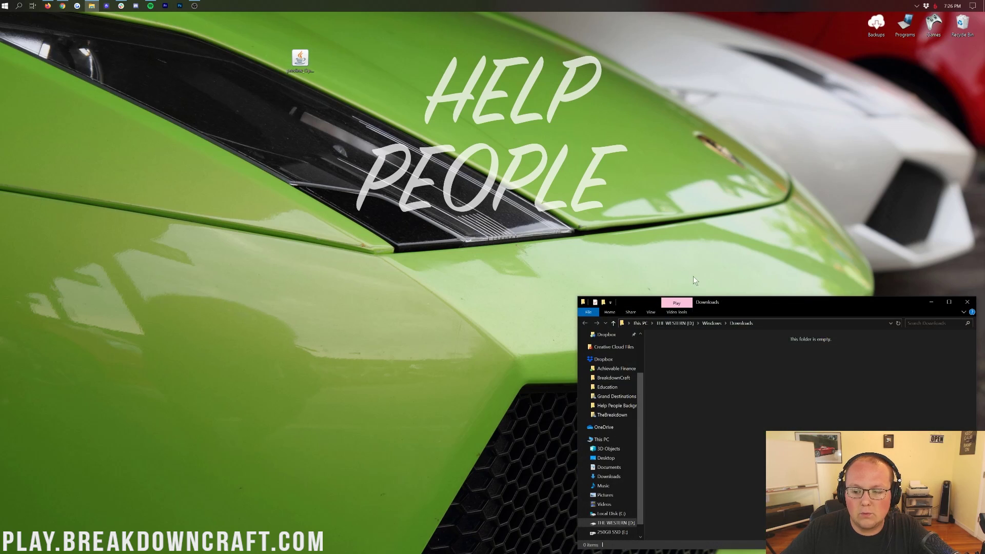
left_click_drag(793, 299, 434, 200)
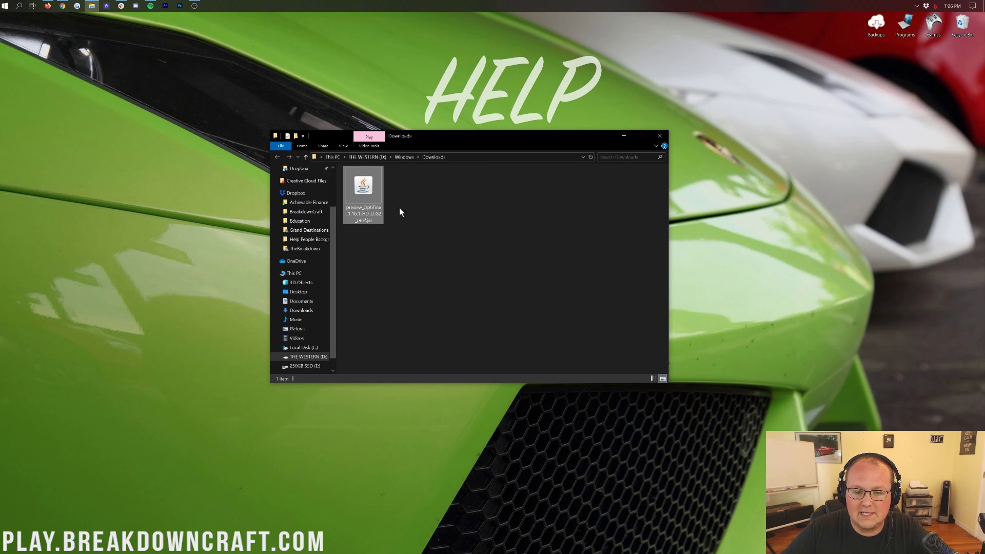
left_click_drag(363, 192, 358, 103)
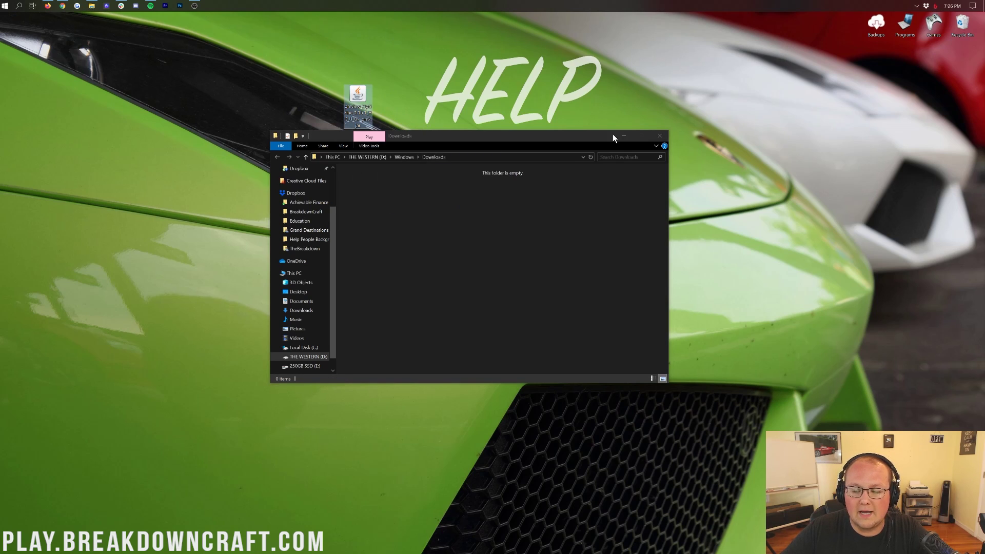